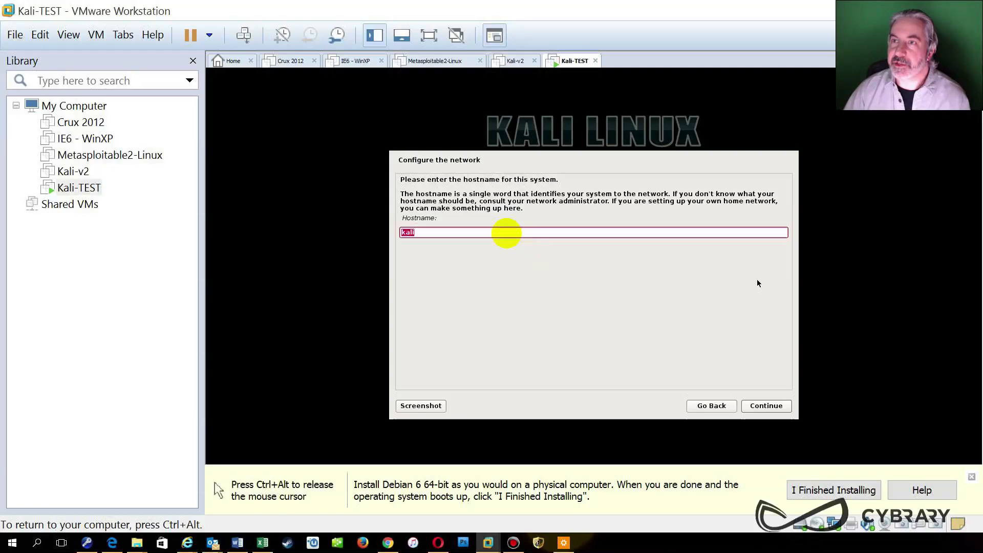
# Rename the host to kali-TEST and leave the domain name empty.
pyautogui.click(545, 235)
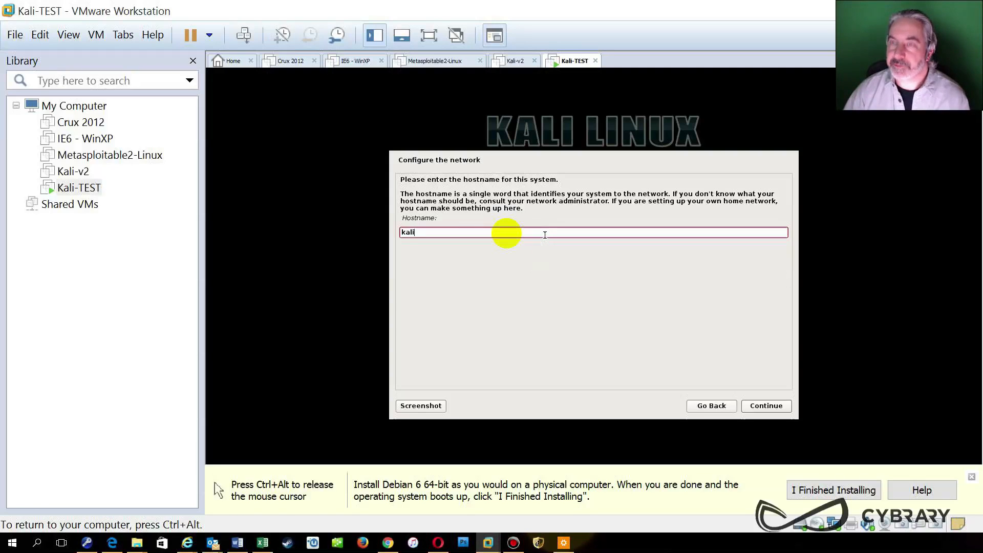
pyautogui.write('-TEST')
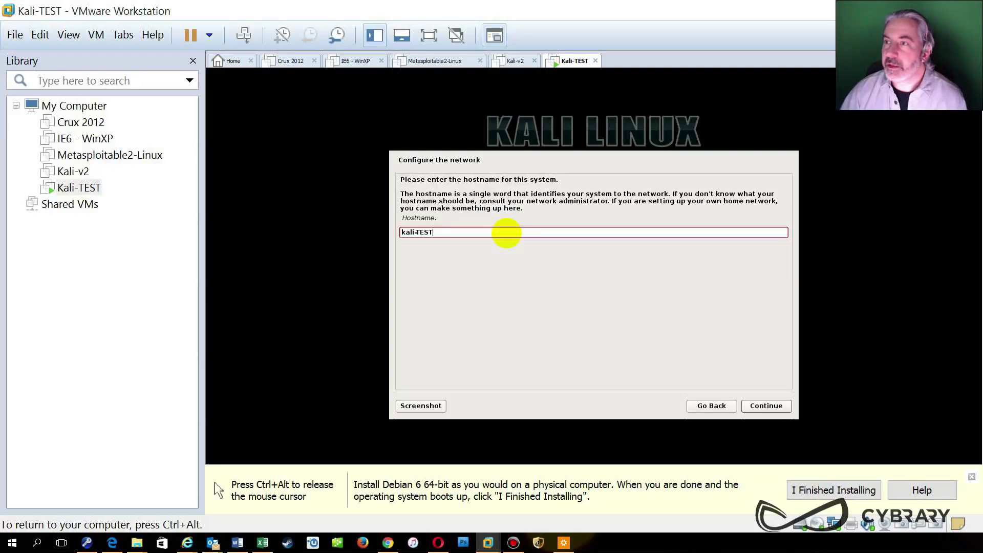
pyautogui.click(755, 408)
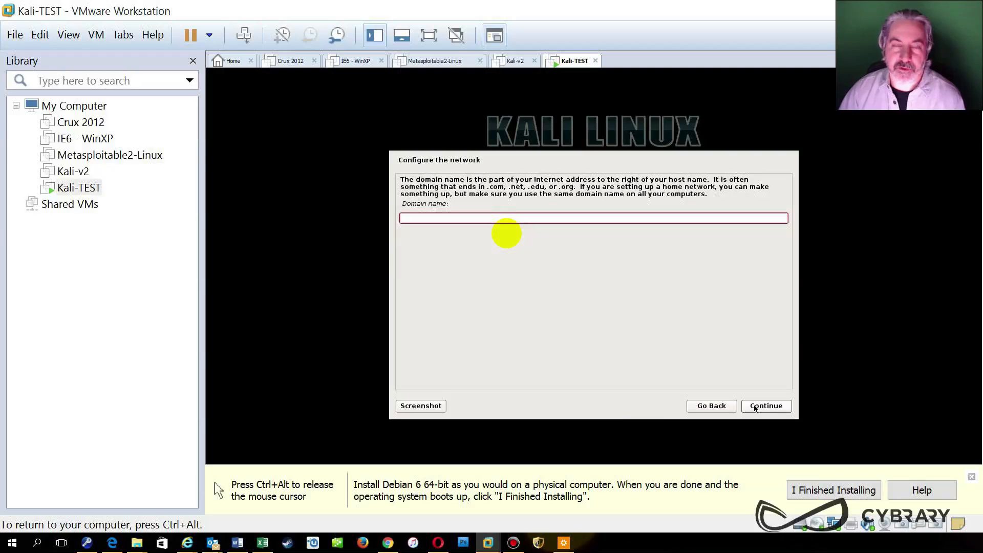
pyautogui.click(755, 408)
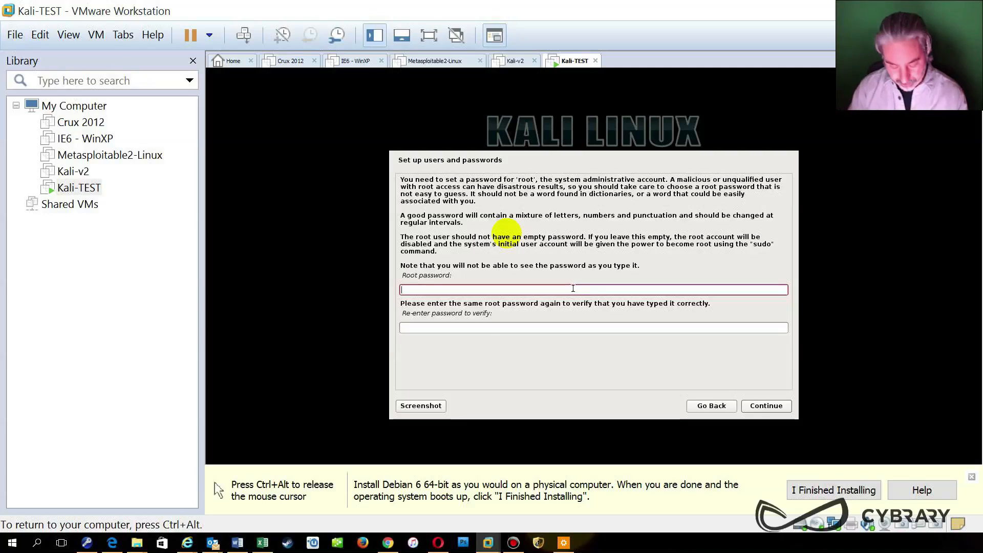
# Set the root password, entering it in both password fields.
pyautogui.write('toor')
pyautogui.press('Tab')
pyautogui.write('toor')
pyautogui.press('Return')
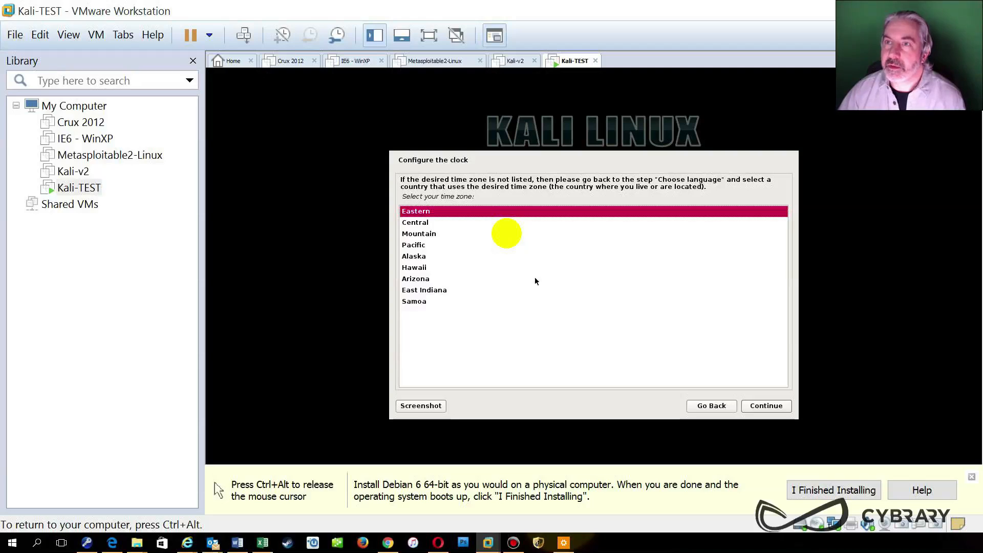
# Accept the Eastern time zone and select 'Guided - use entire disk and set up encrypted LVM'.
pyautogui.click(766, 407)
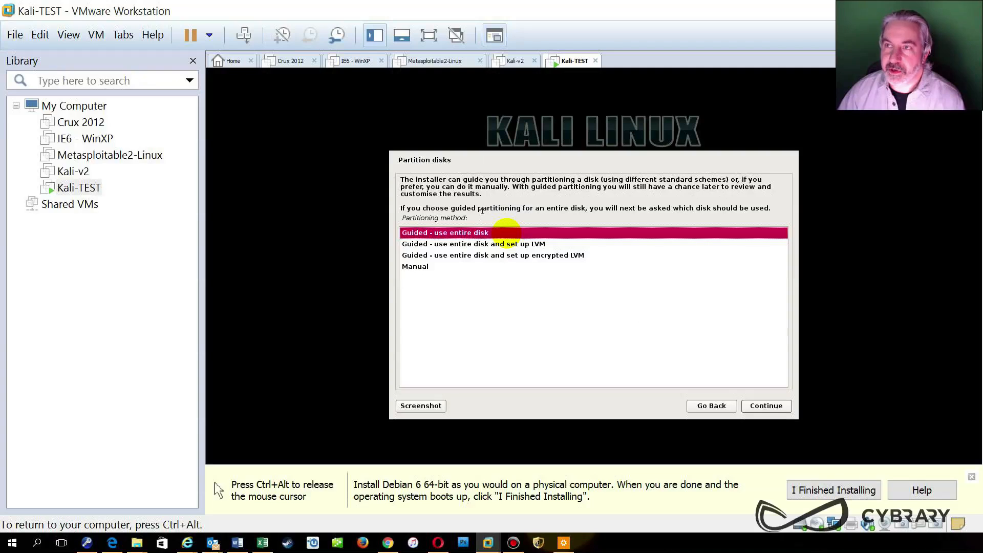
pyautogui.click(545, 247)
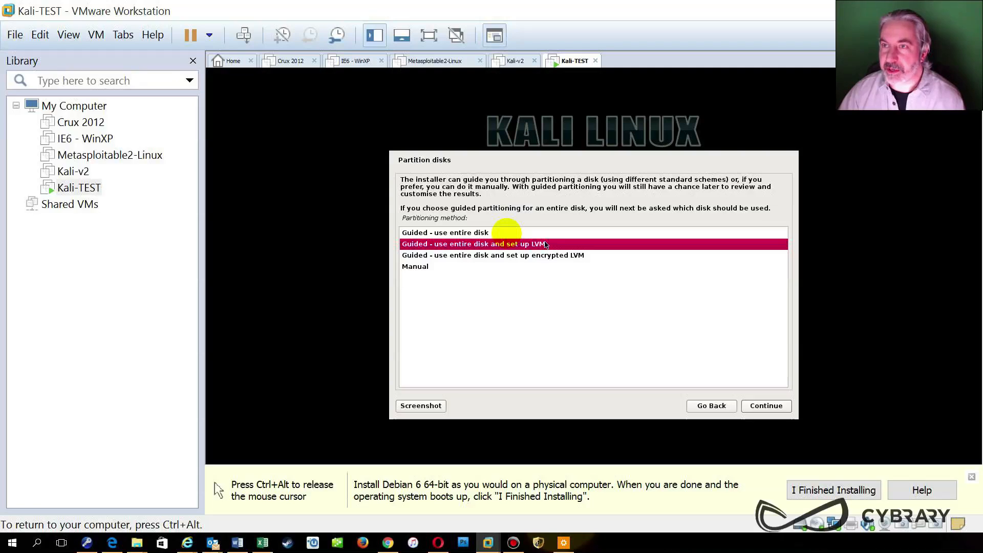
pyautogui.click(542, 257)
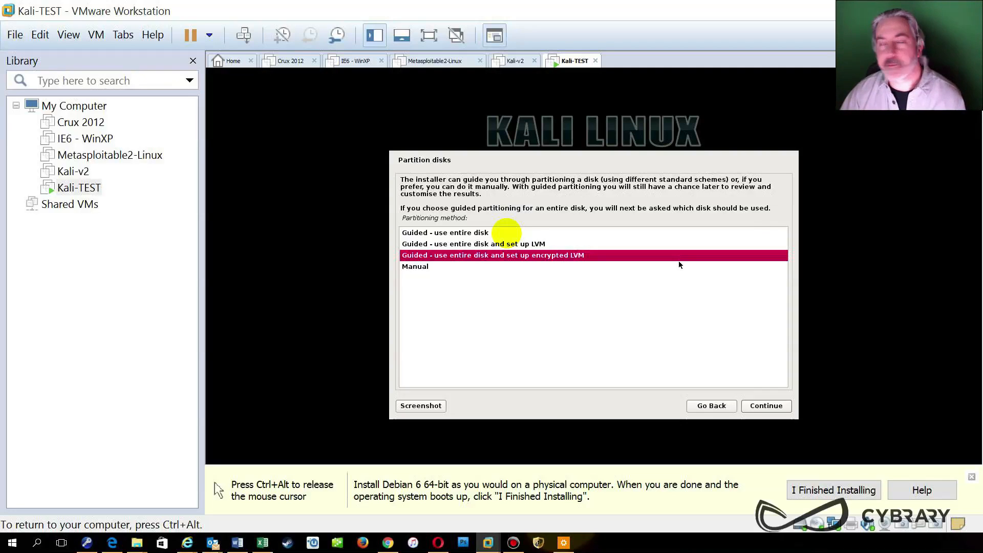
pyautogui.click(480, 233)
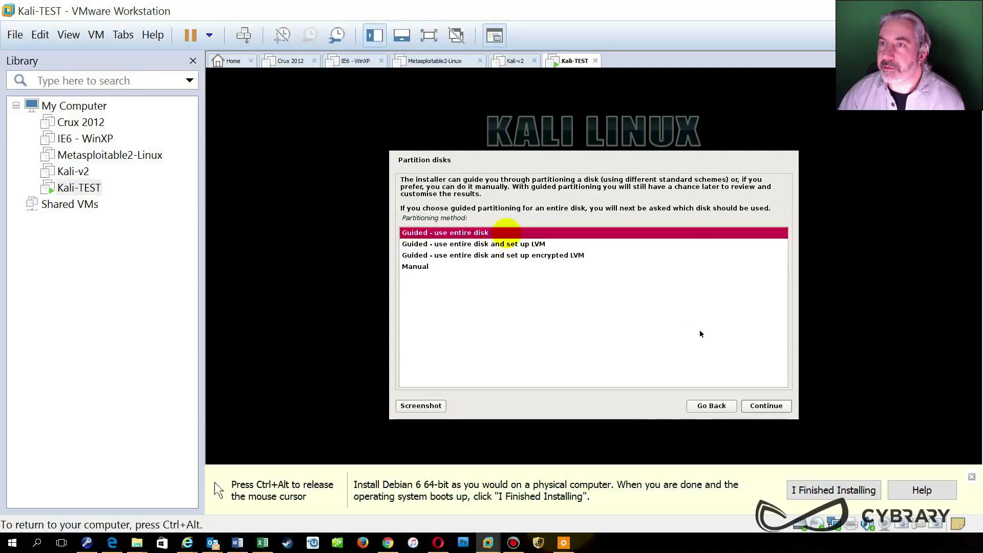
pyautogui.click(539, 256)
pyautogui.click(756, 407)
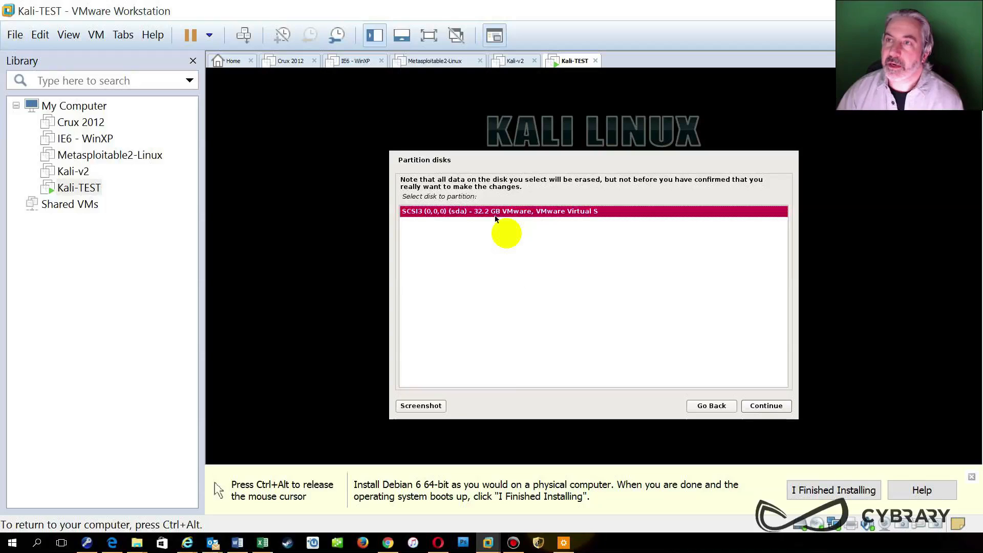
# Pick the 32.2 GB disk, keep all files in one partition, and approve the LVM changes.
pyautogui.click(763, 404)
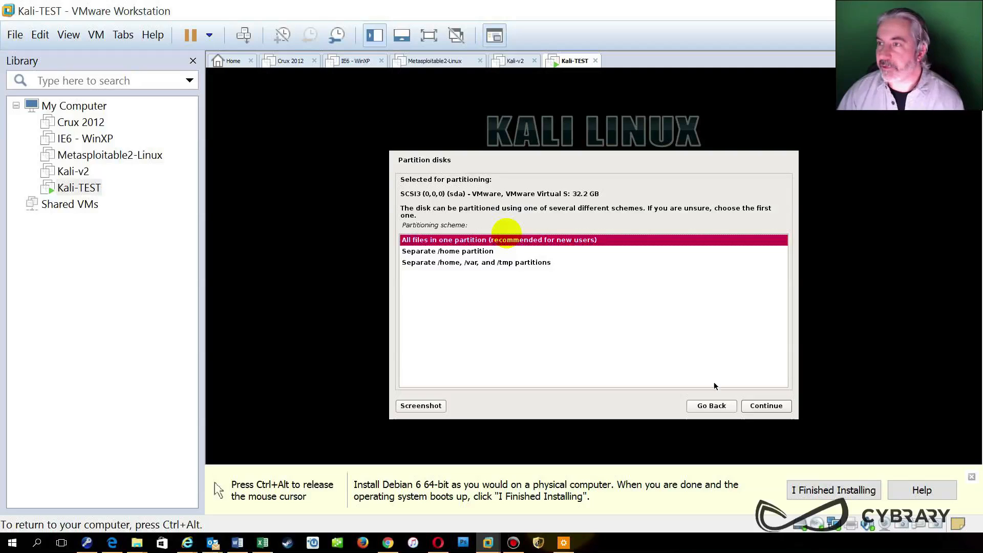
pyautogui.click(778, 410)
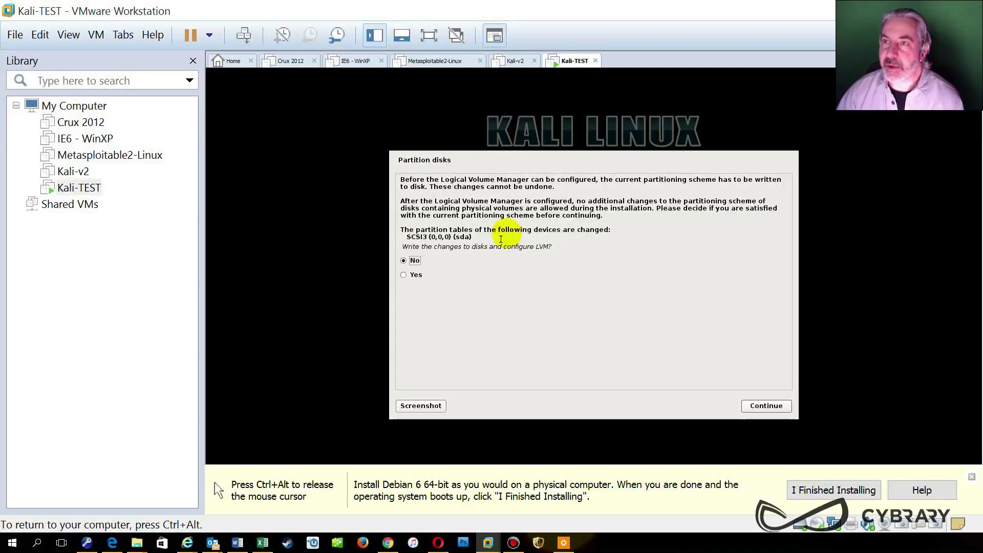
pyautogui.click(415, 275)
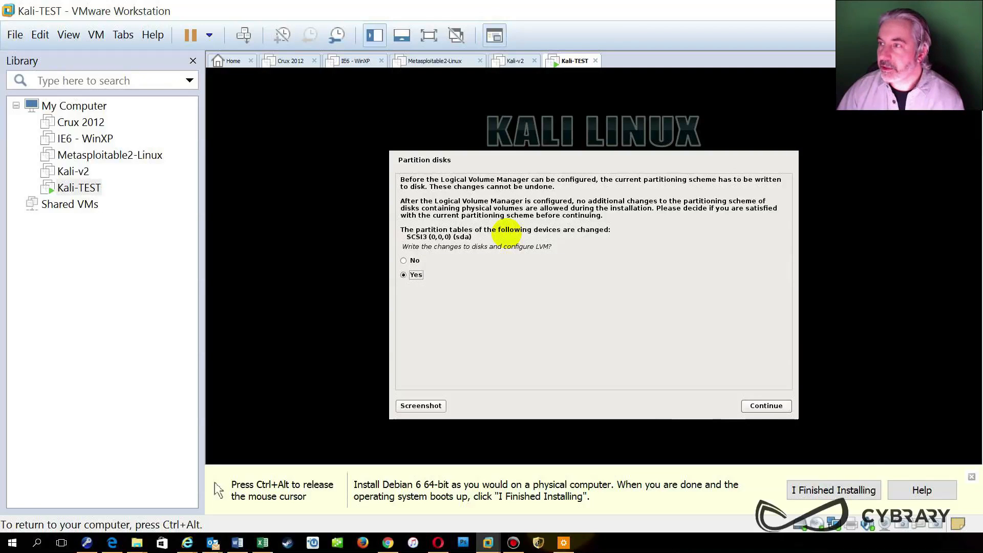
# Dismiss the VMware installation hint bar and confirm writing the partition changes to disk.
pyautogui.hotkey('ctrl', 'alt')
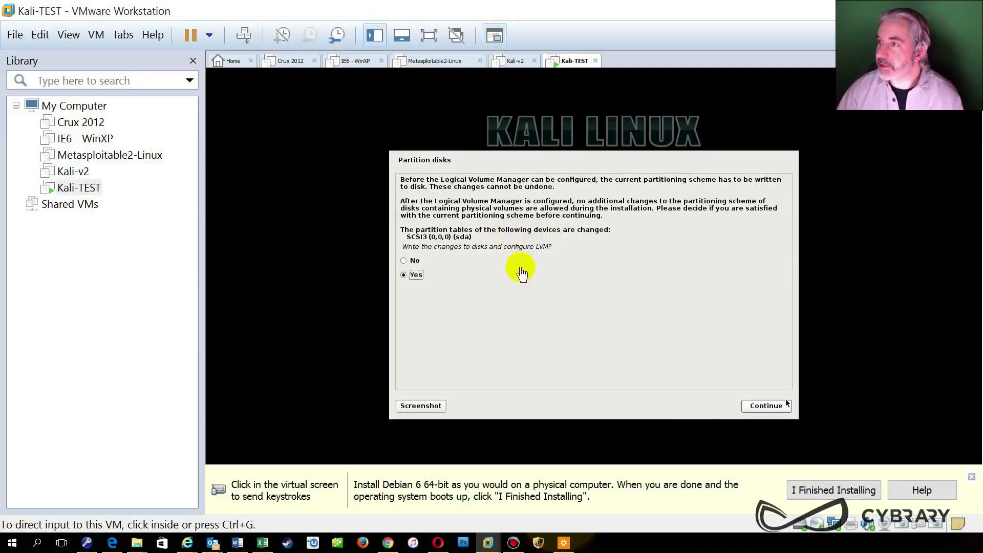
pyautogui.click(972, 477)
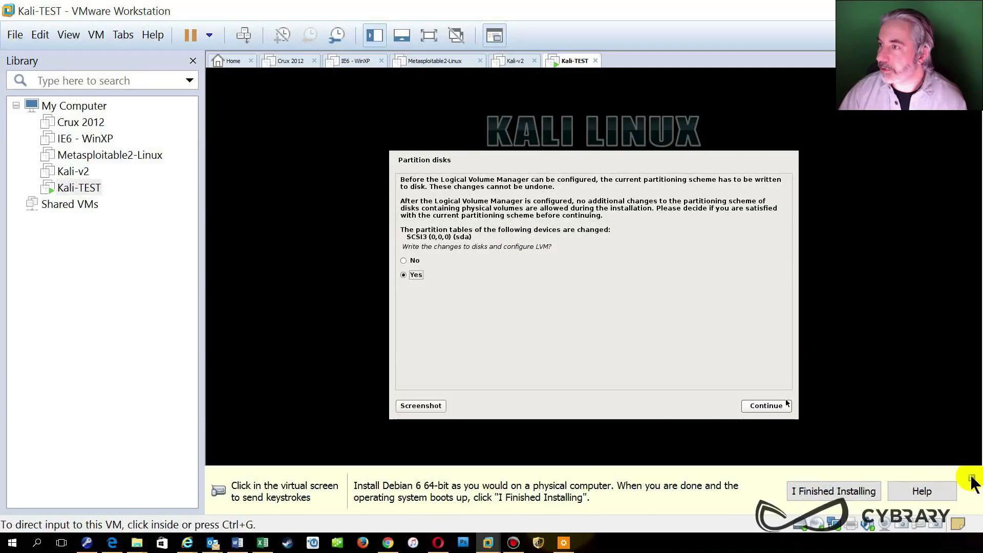
pyautogui.click(660, 354)
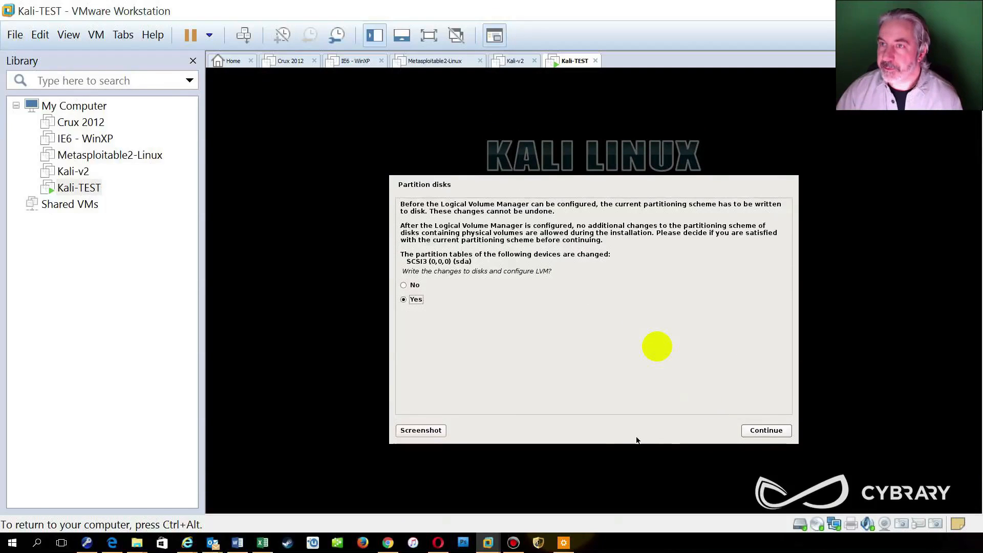
pyautogui.click(768, 432)
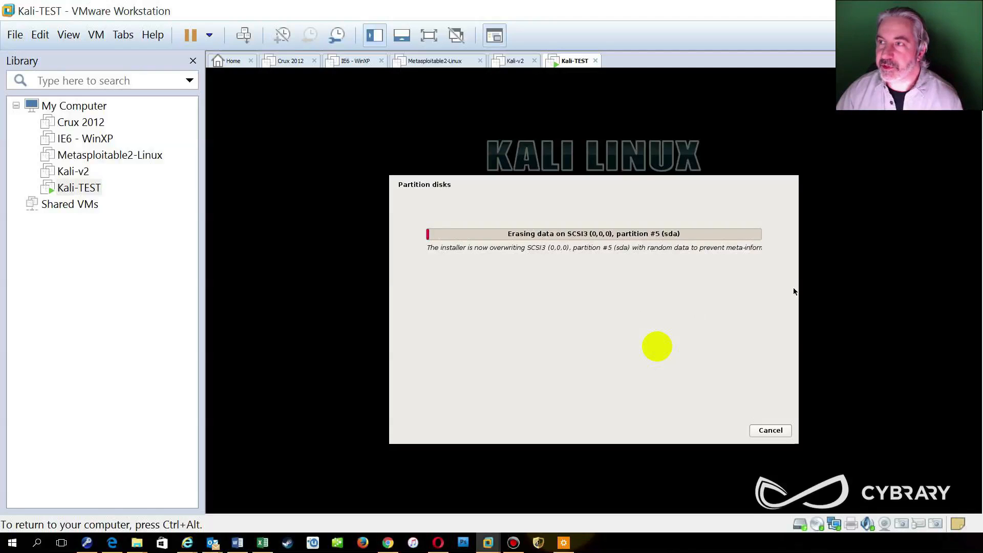
pyautogui.hotkey('ctrl', 'alt')
# Enter a four-character disk encryption passphrase twice and keep it despite the weak-passphrase warning.
pyautogui.click(560, 294)
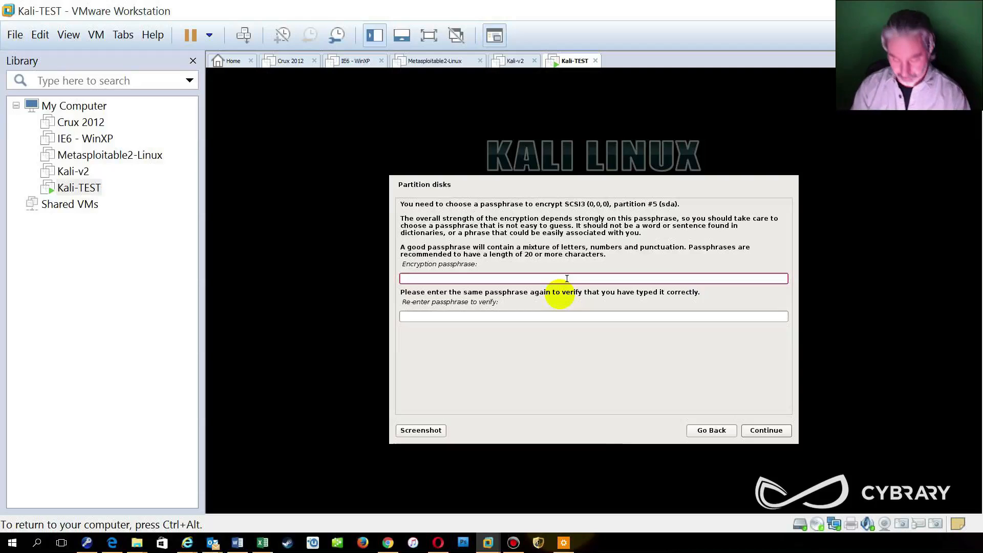
pyautogui.write('••••')
pyautogui.press('Tab')
pyautogui.write('••••')
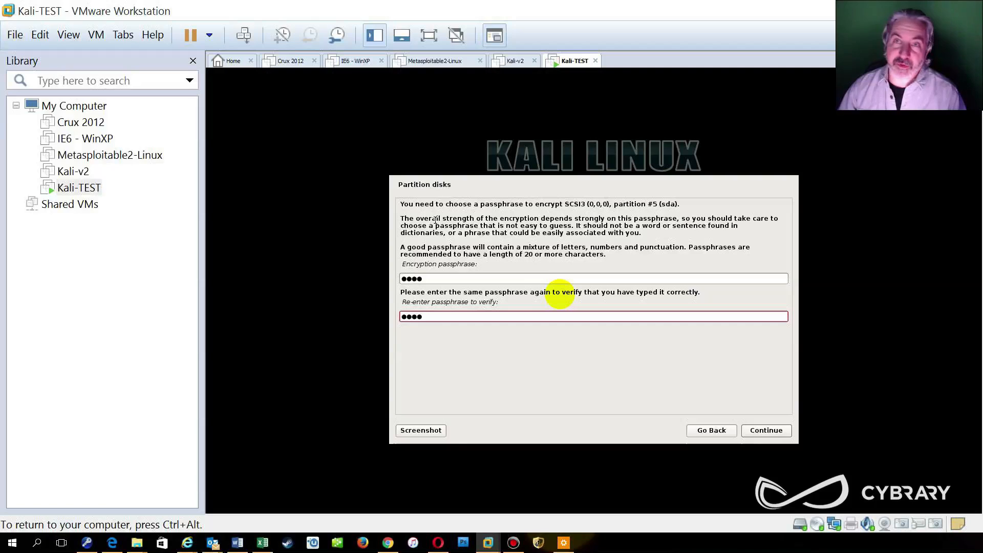
pyautogui.click(772, 432)
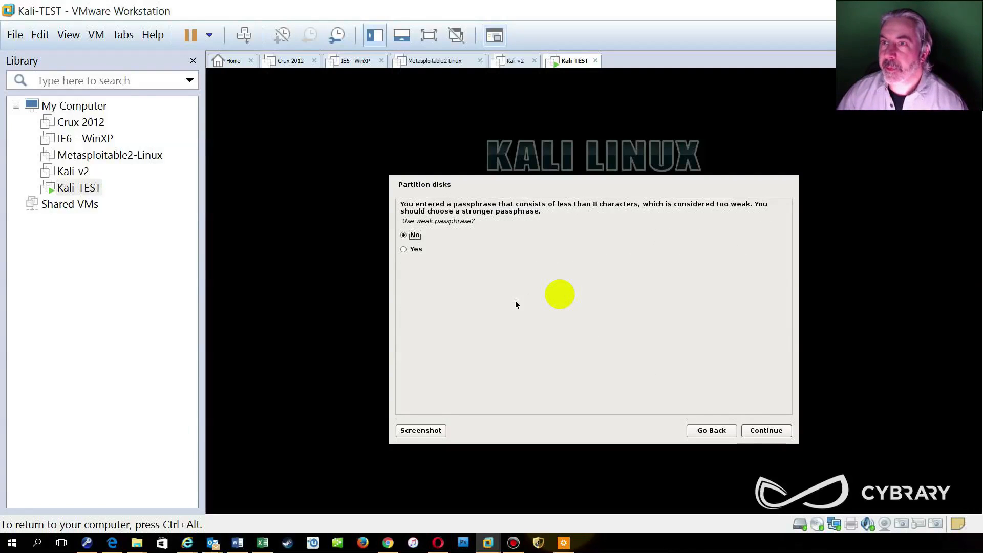
pyautogui.click(408, 250)
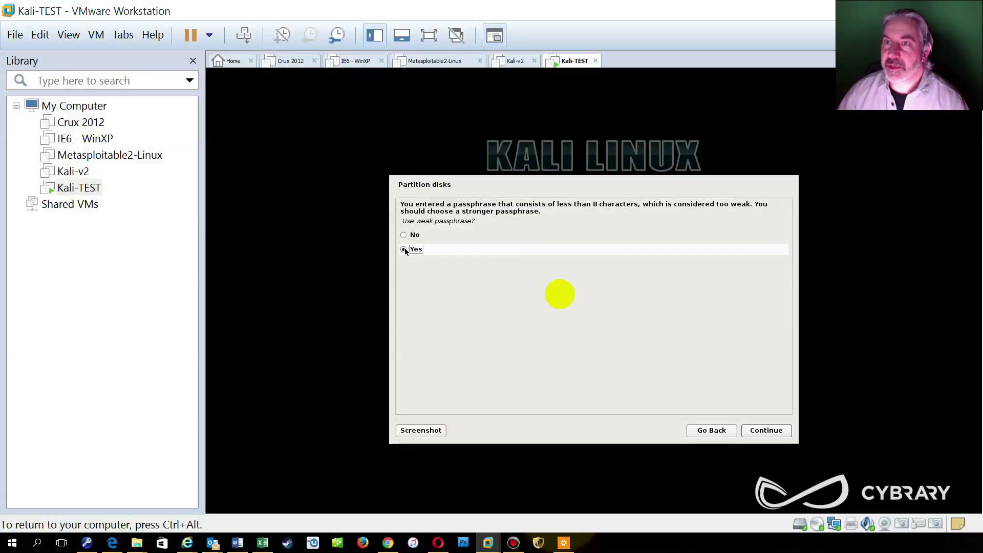
pyautogui.click(781, 433)
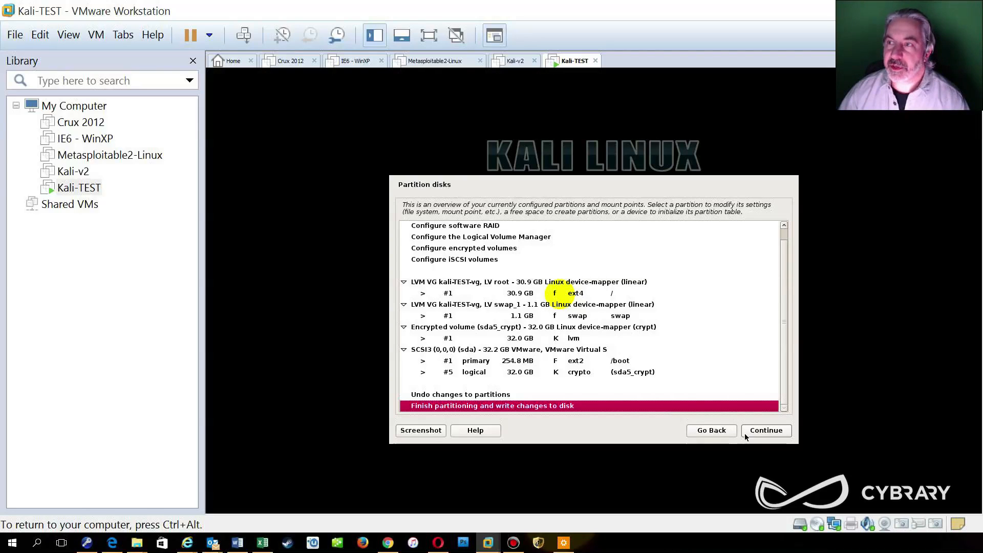
# Finish partitioning and confirm writing the encrypted LVM layout to disk.
pyautogui.click(774, 431)
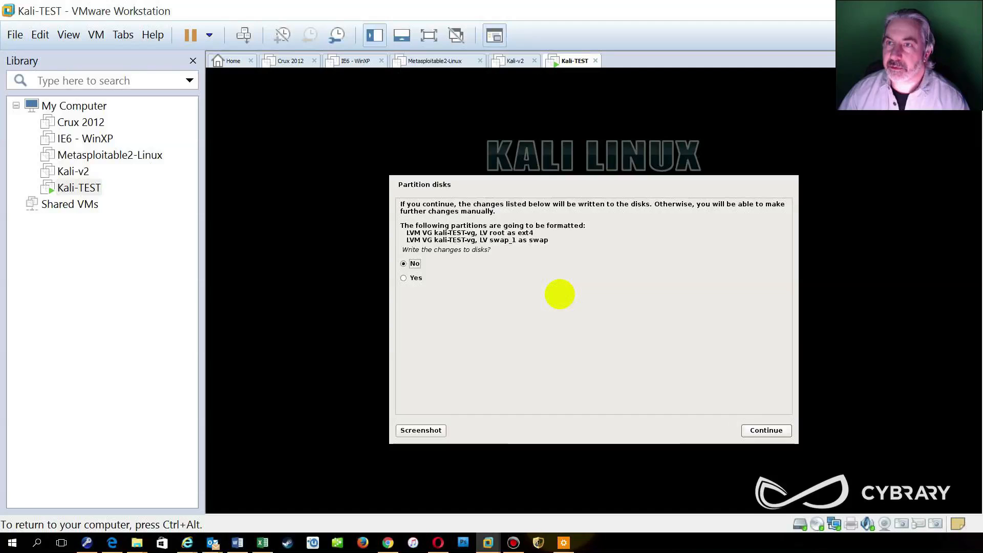
pyautogui.click(405, 280)
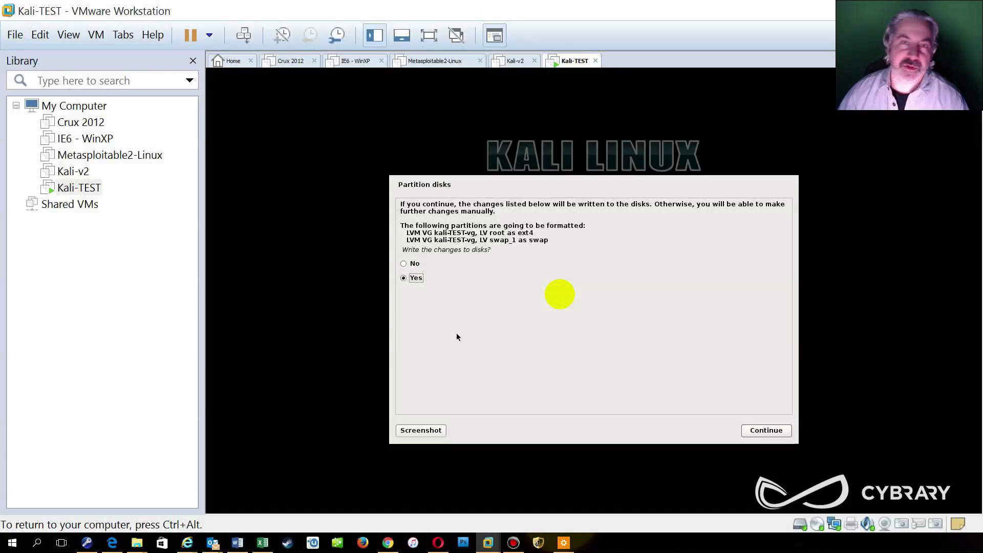
pyautogui.click(764, 432)
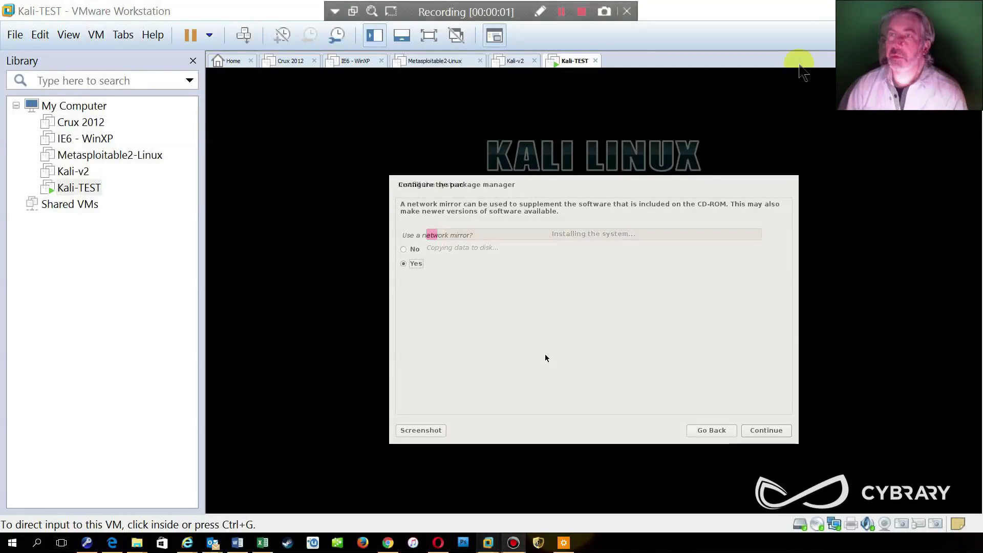
pyautogui.click(574, 322)
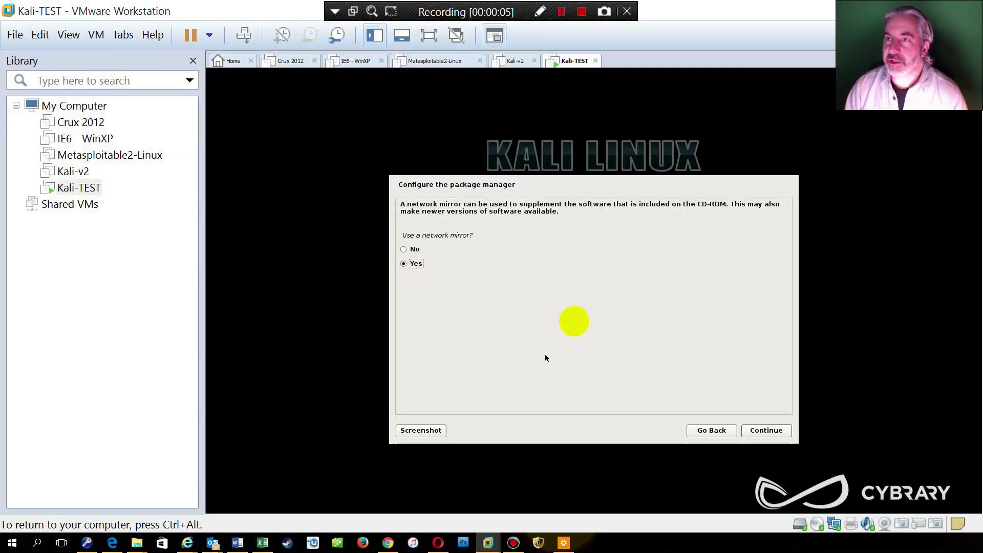
# Answer No to using a network mirror and continue.
pyautogui.click(405, 255)
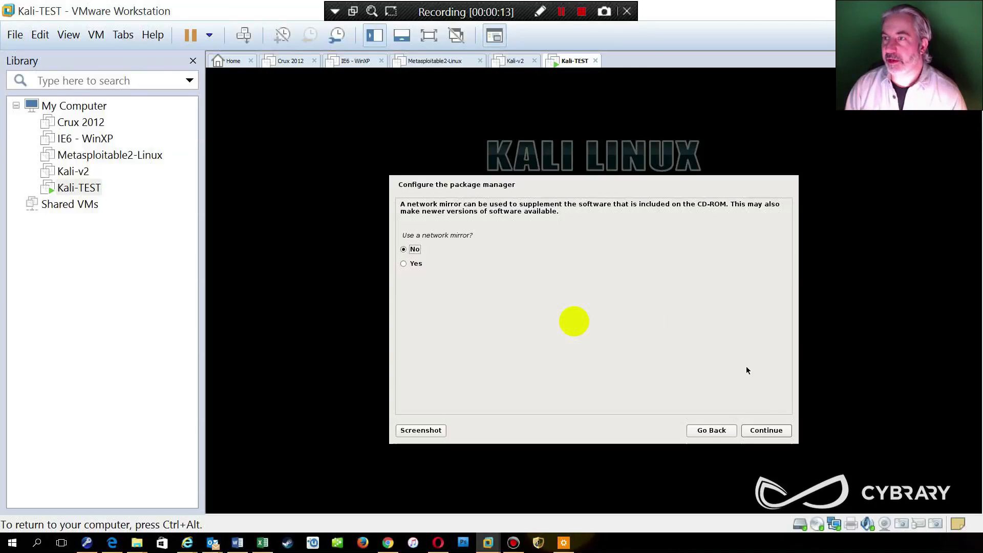
pyautogui.click(777, 432)
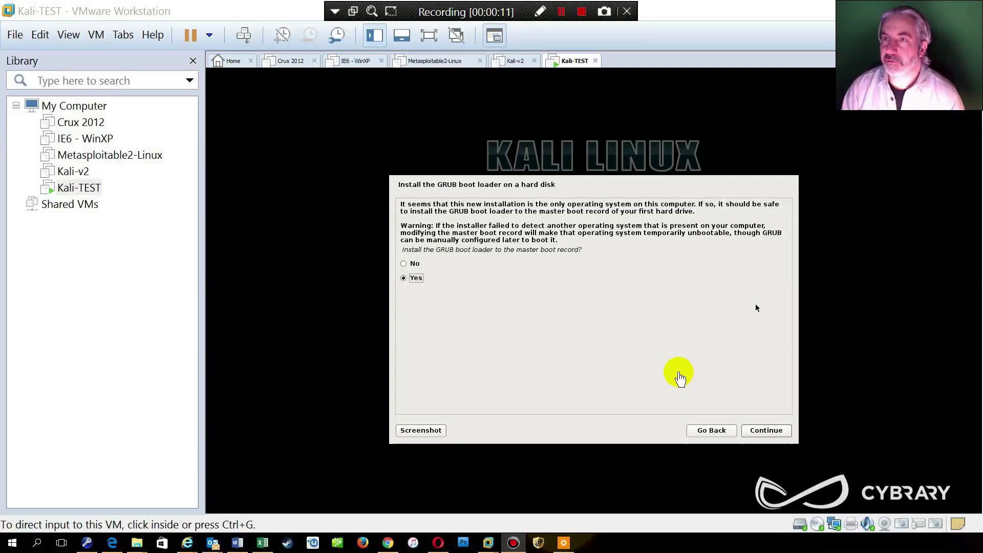
# Install the GRUB boot loader to the master boot record on /dev/sda.
pyautogui.click(765, 431)
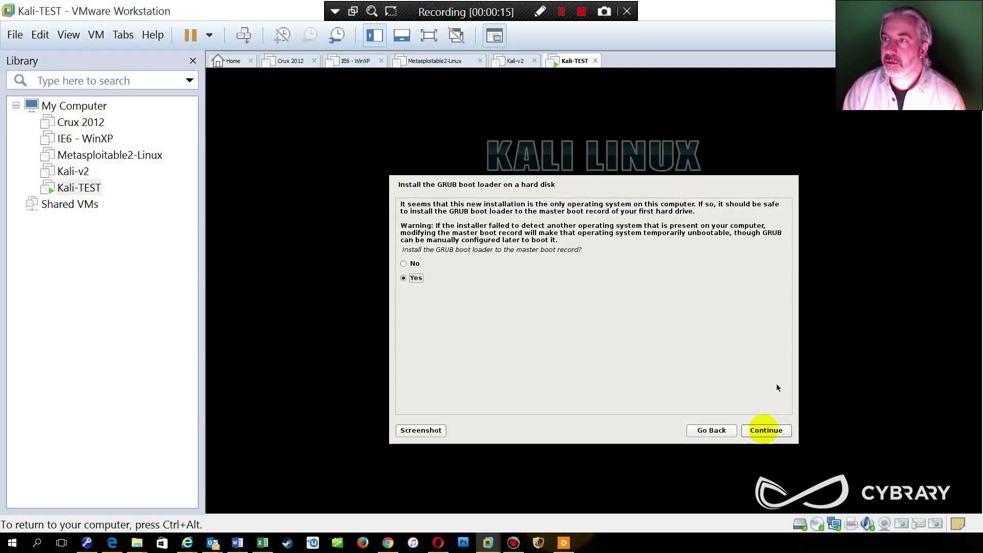
pyautogui.click(772, 432)
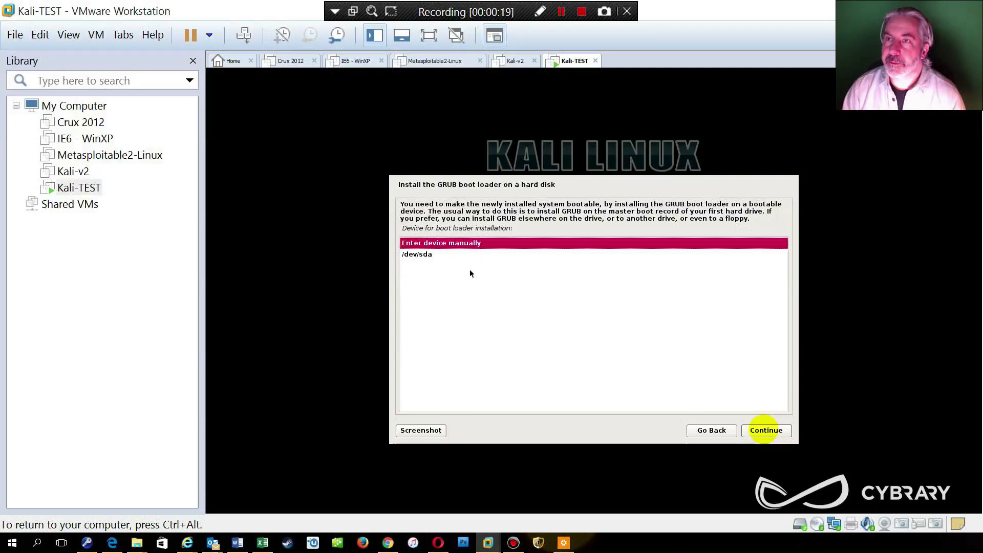
pyautogui.click(419, 255)
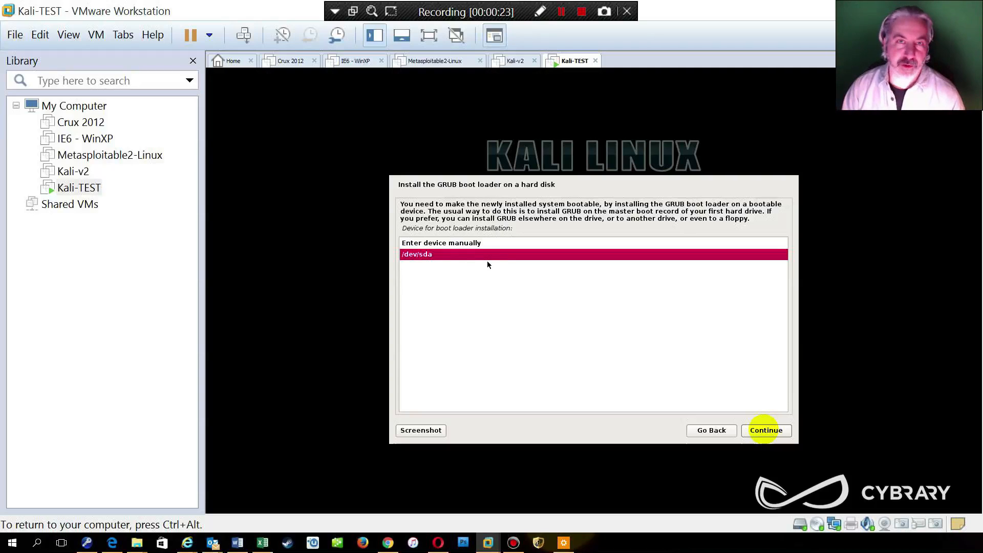
pyautogui.click(766, 430)
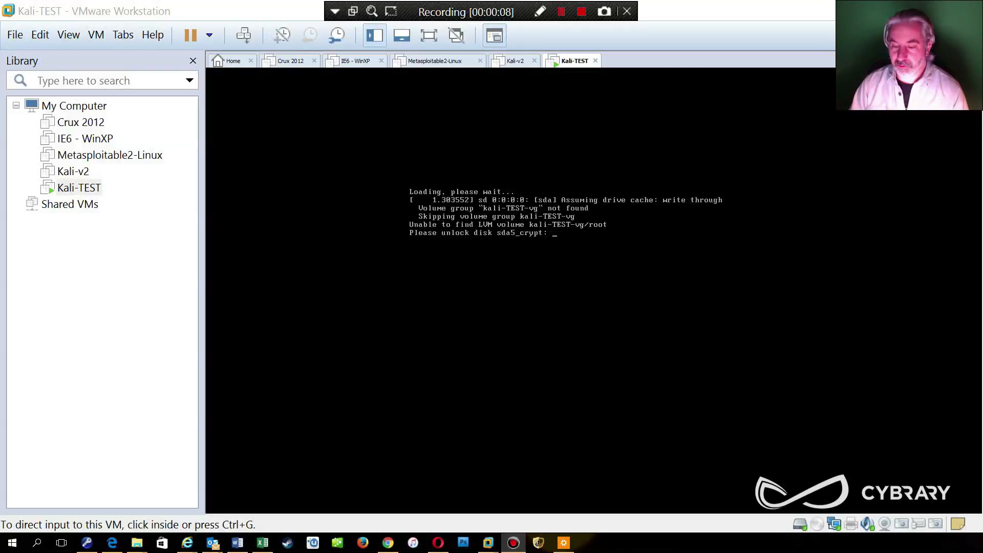
# Submit the encryption passphrase at the sda5_crypt boot prompt, then release input to the host.
pyautogui.click(575, 272)
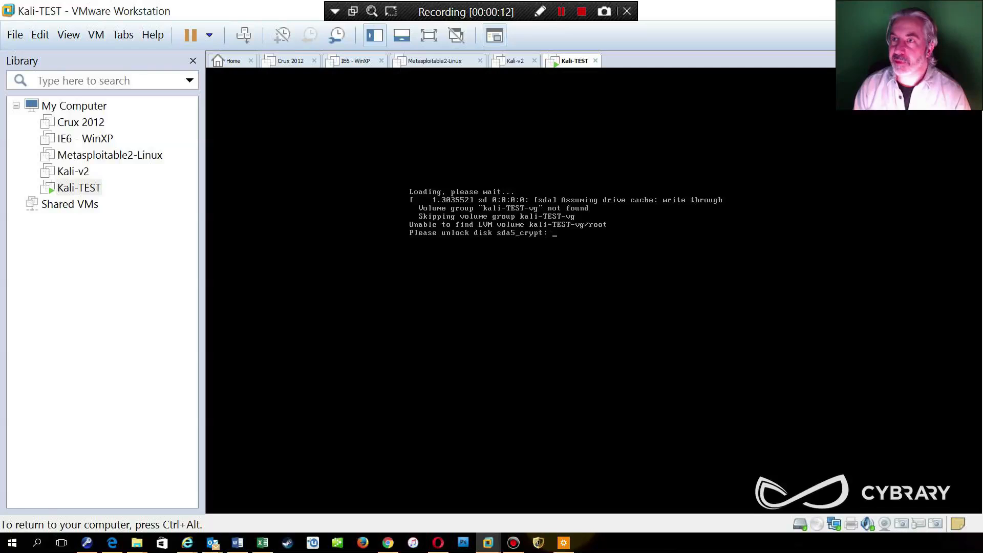
pyautogui.press('Return')
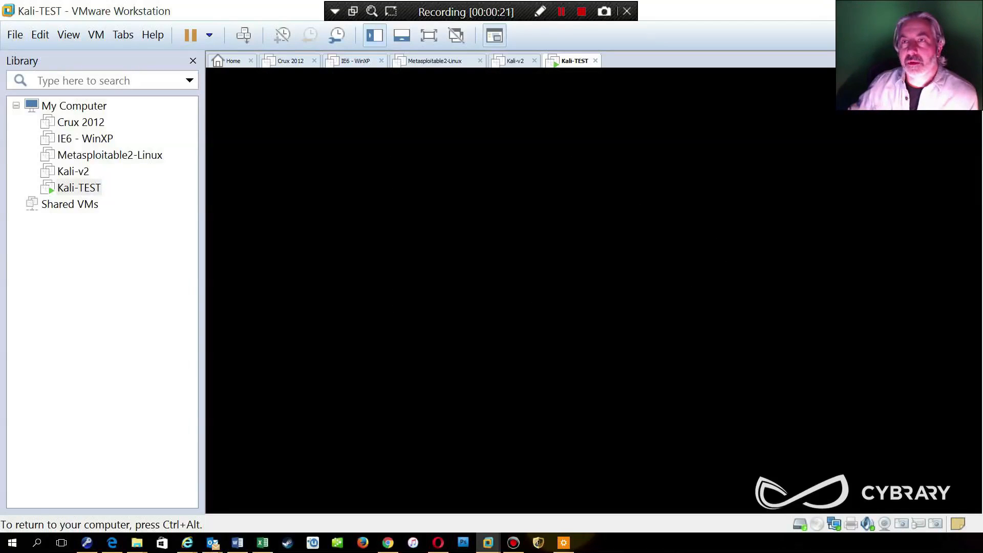
pyautogui.hotkey('ctrl', 'alt')
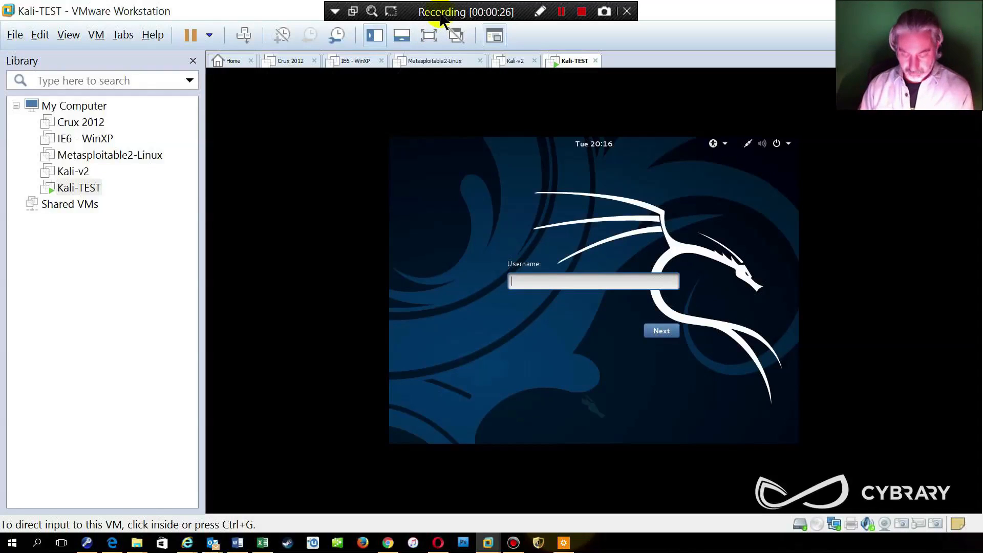
# Switch the Kali VM to full screen view.
pyautogui.hotkey('alt', 'h')
pyautogui.press('Escape')
pyautogui.press('Escape')
pyautogui.press('alt')
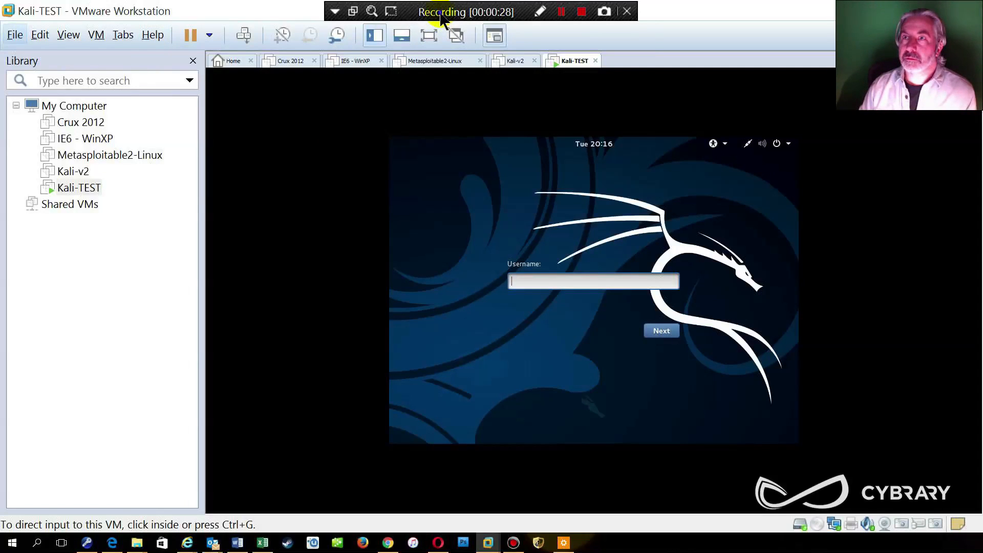
pyautogui.rightClick(444, 19)
pyautogui.click(449, 20)
pyautogui.click(428, 35)
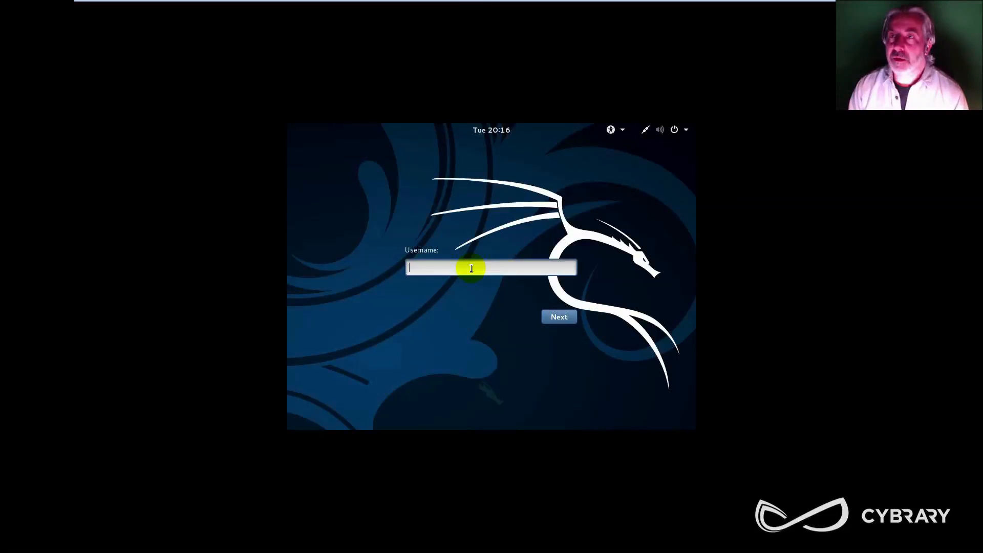
# Sign in as root, re-entering the password after a failed attempt.
pyautogui.write('root')
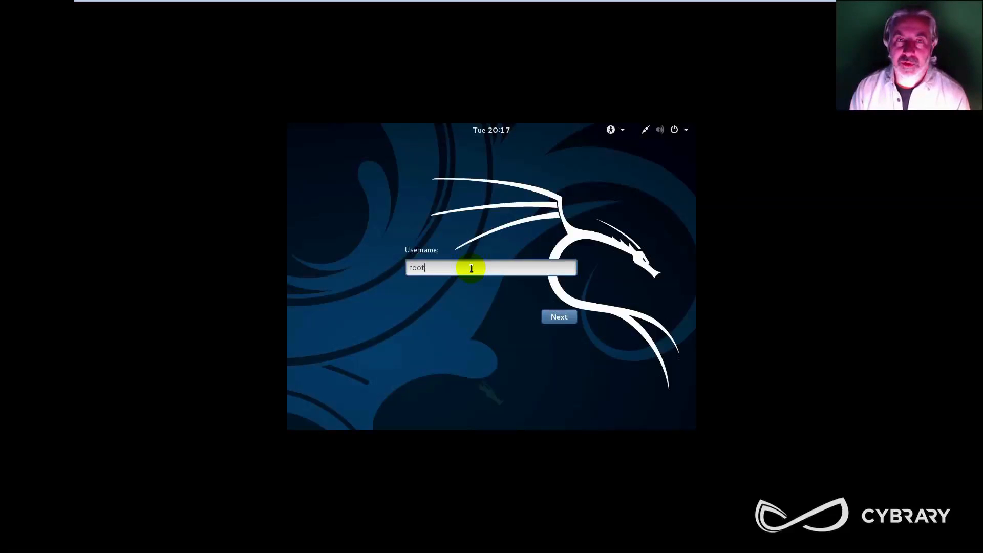
pyautogui.press('Return')
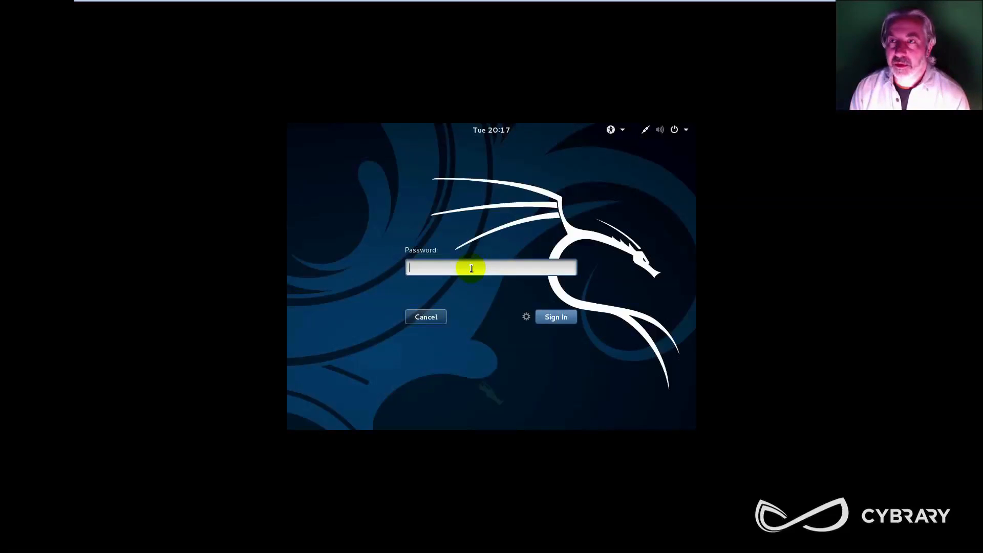
pyautogui.write('toor')
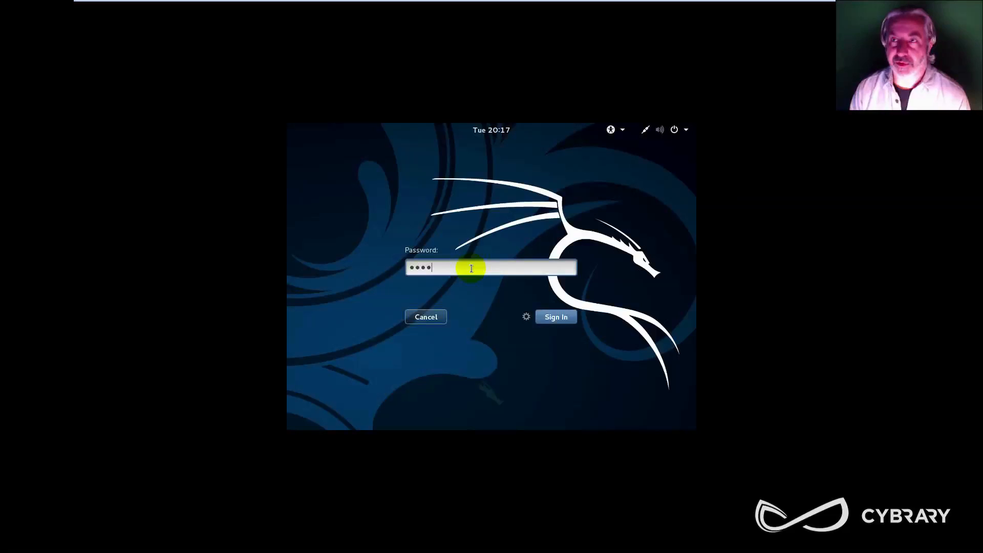
pyautogui.press('Return')
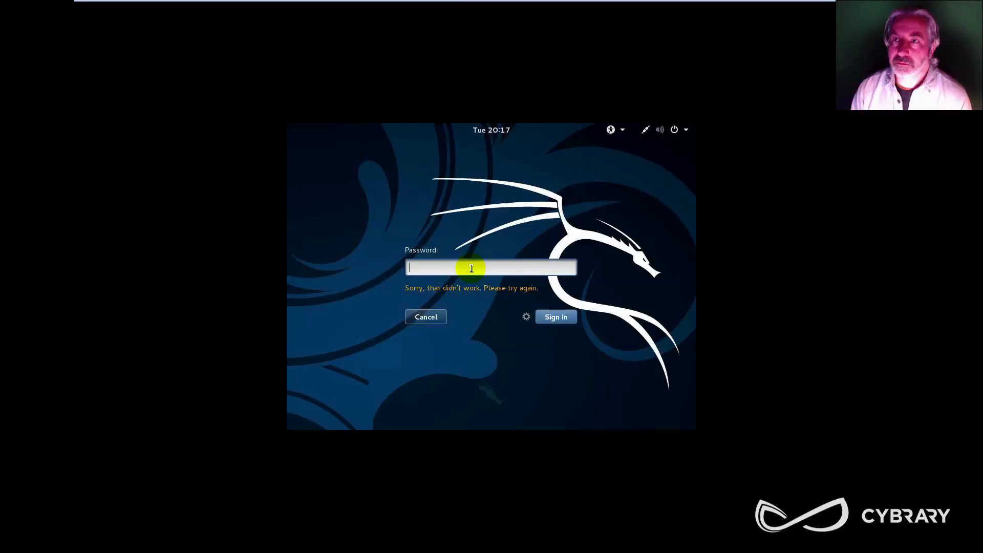
pyautogui.write('toor')
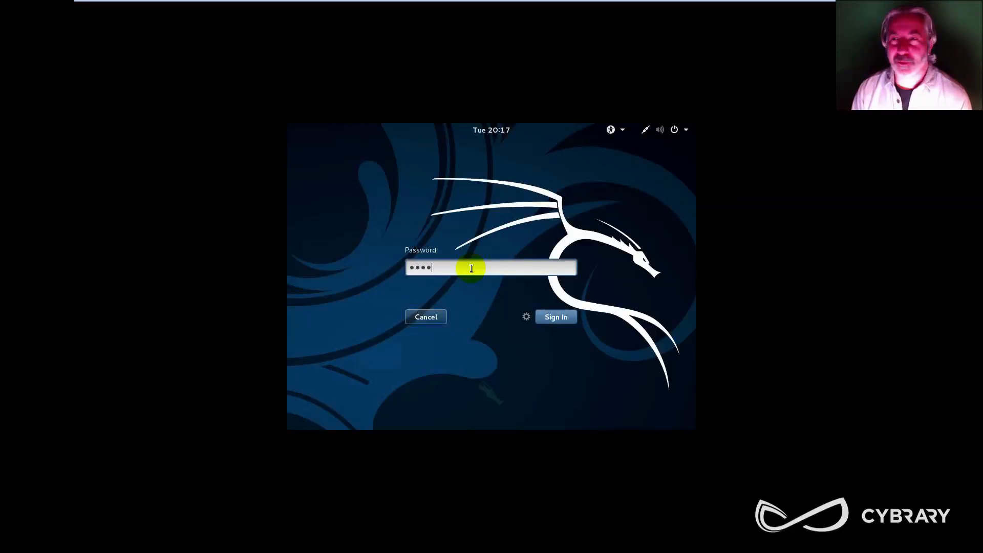
pyautogui.press('Return')
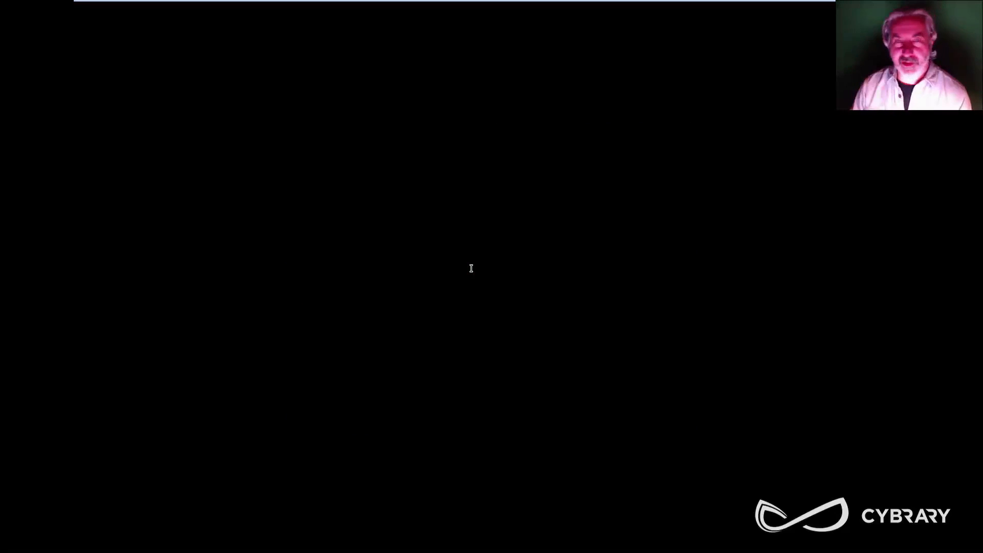